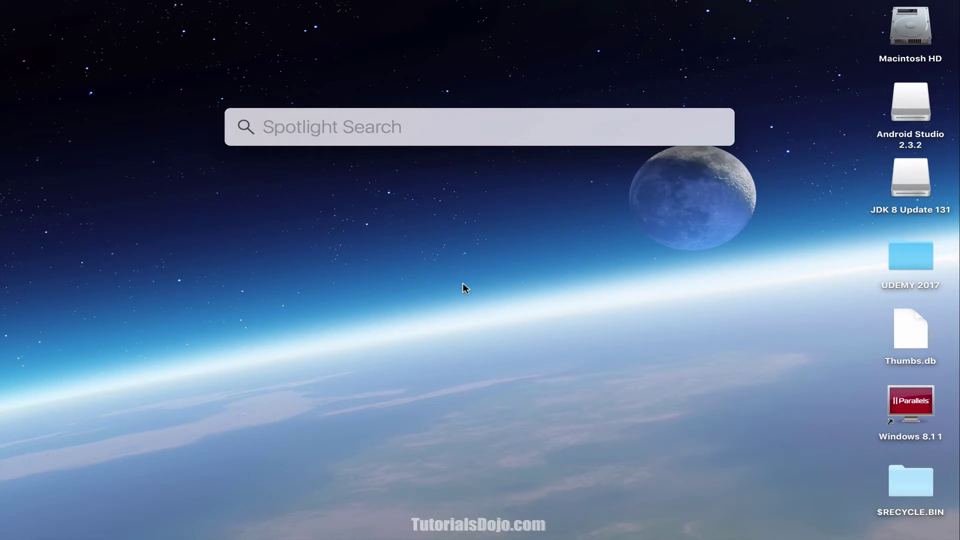
- Launch Android Studio and dismiss the Tip of the Day
text(and)
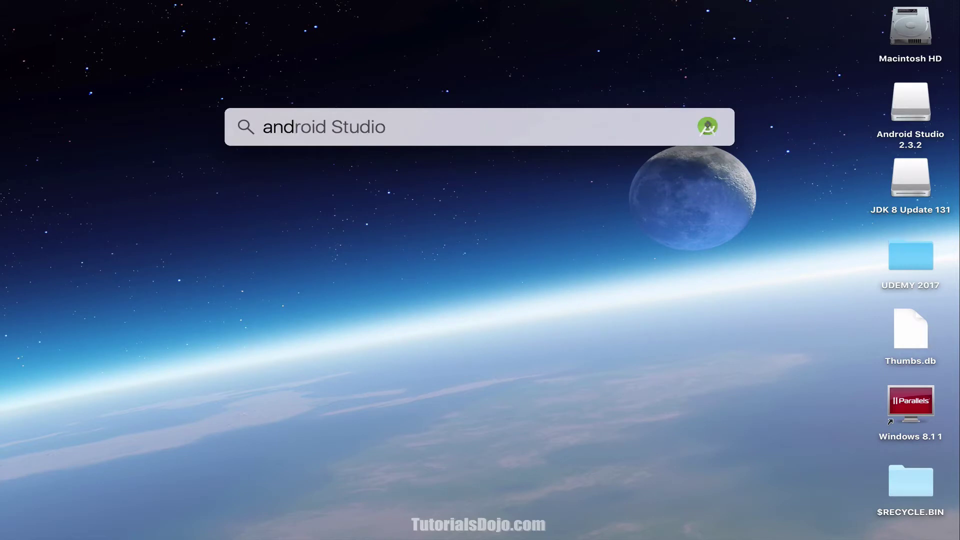
key(Return)
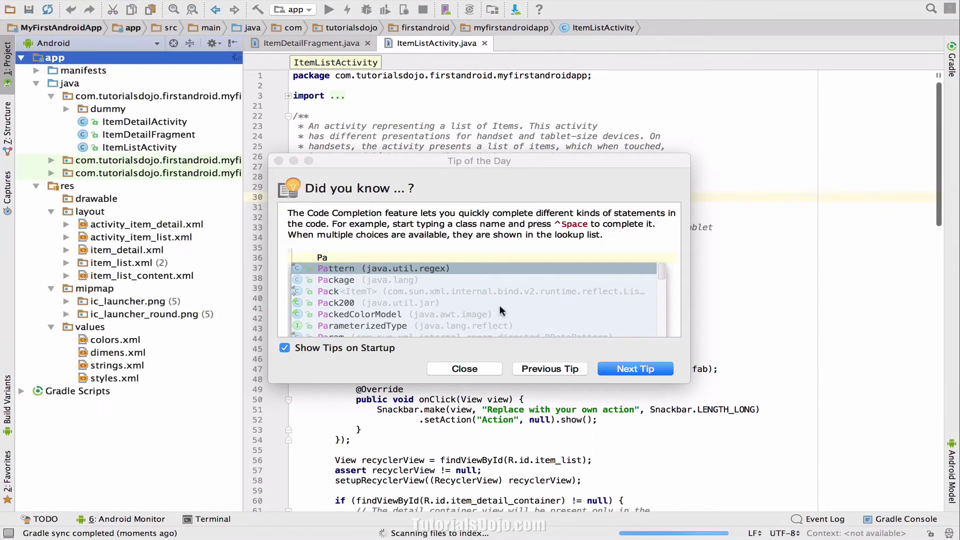
click(279, 161)
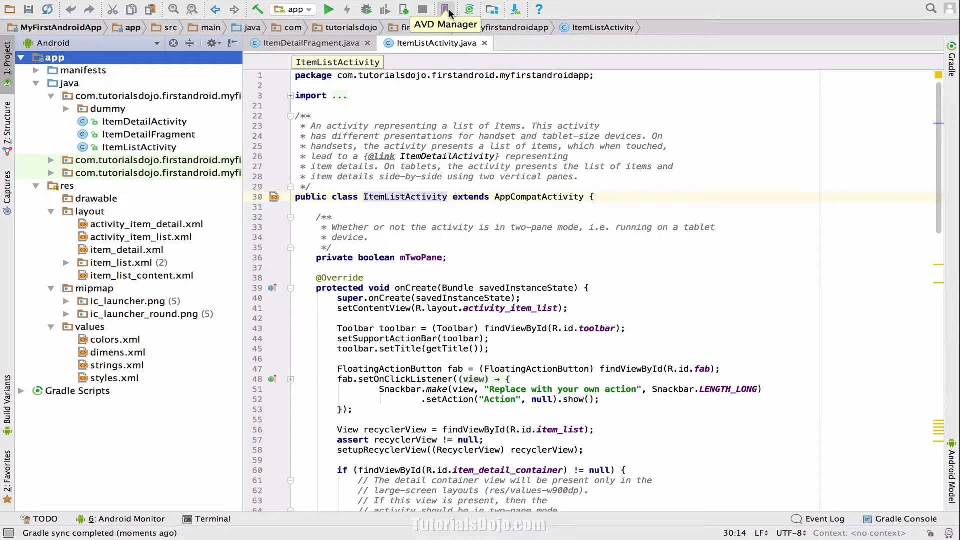
- Open the Android Virtual Device Manager and start creating a new virtual device
click(450, 11)
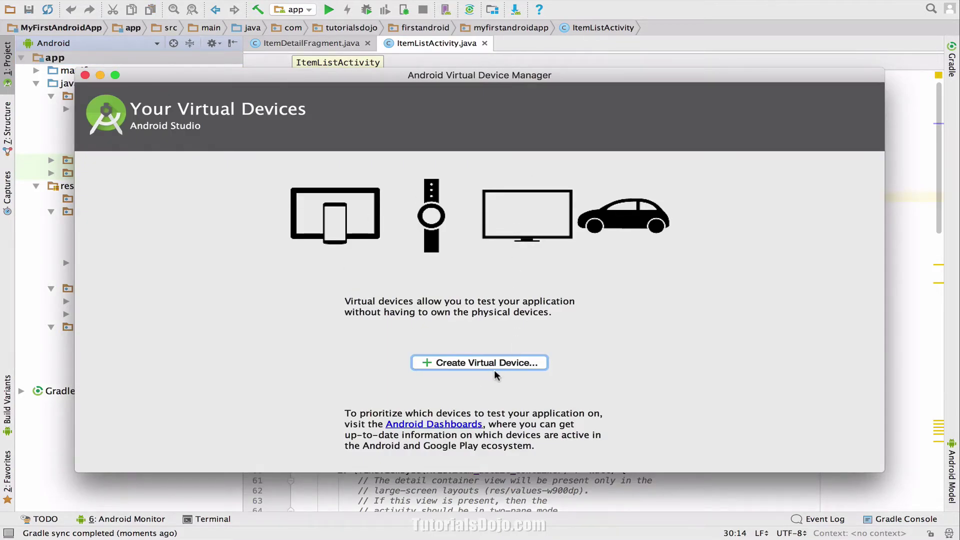
click(85, 75)
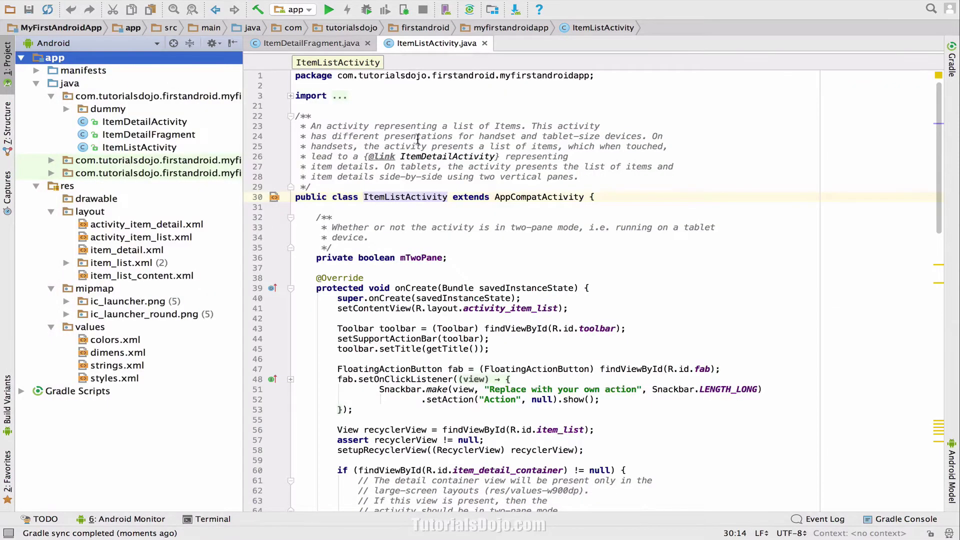
mouse_move(431, 2)
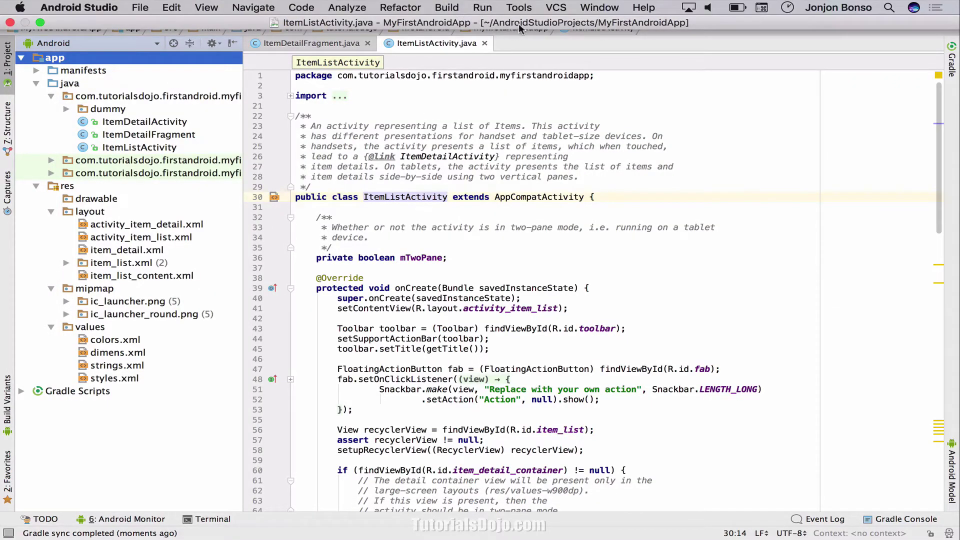
click(524, 9)
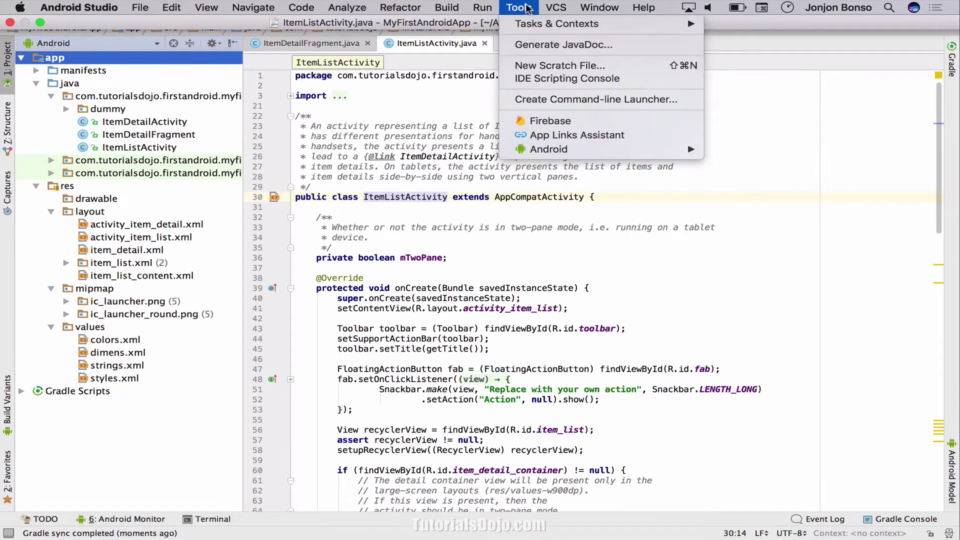
mouse_move(534, 151)
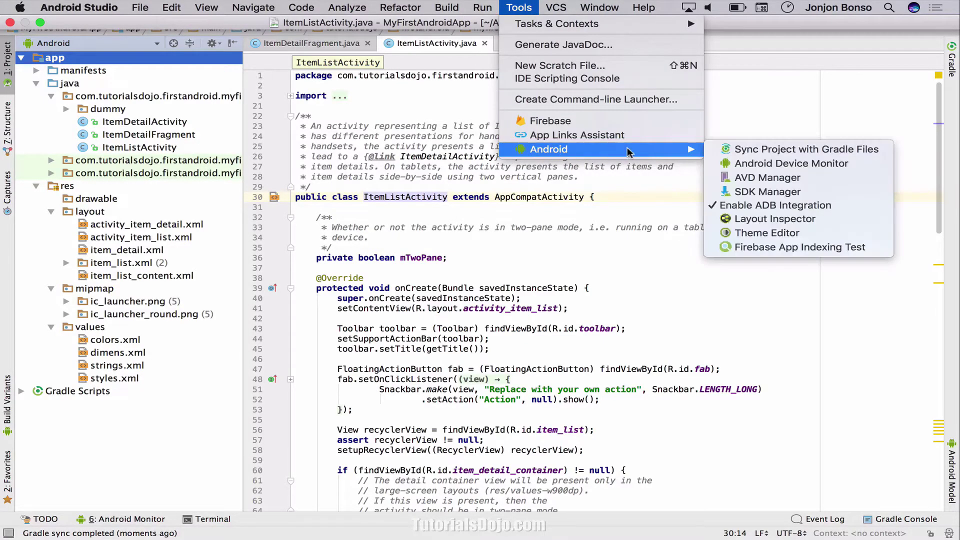
click(768, 179)
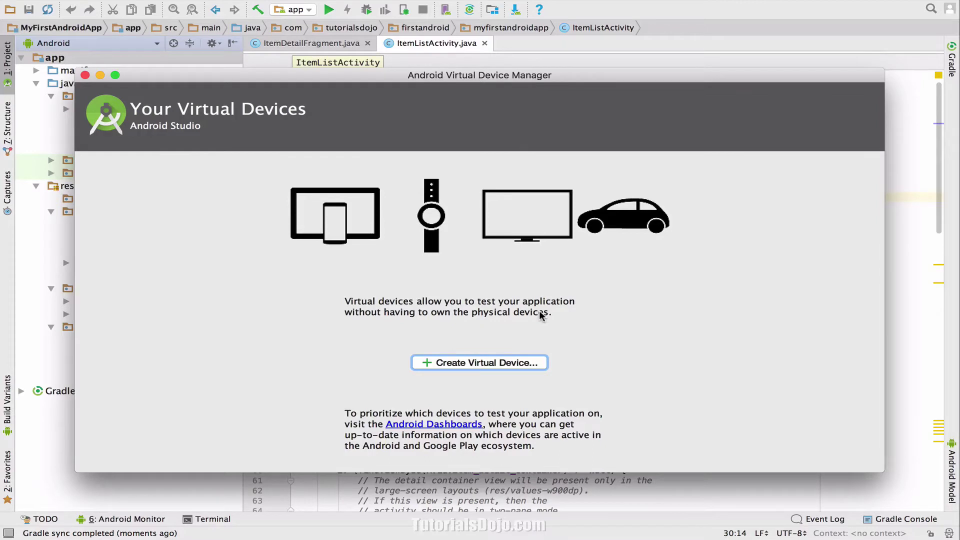
click(508, 365)
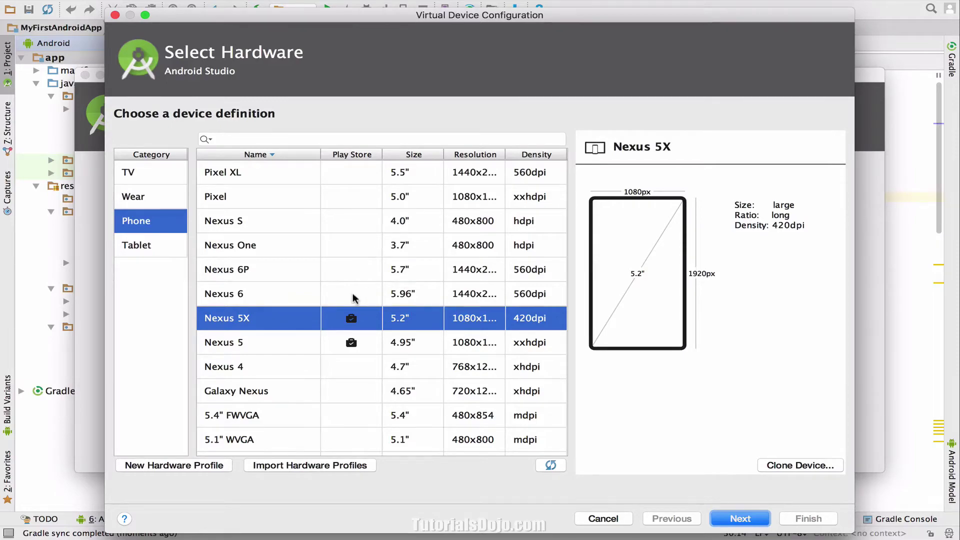
- Examine the available phone device definitions, comparing size, resolution and density from the small QVGA models up to Pixel XL and Pixel
scroll(354, 295, down, 5)
click(265, 252)
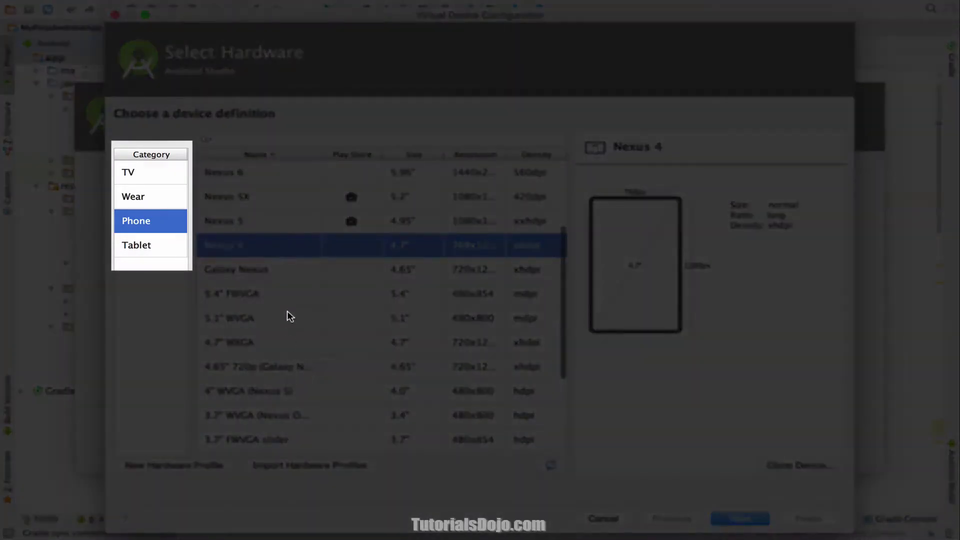
click(289, 317)
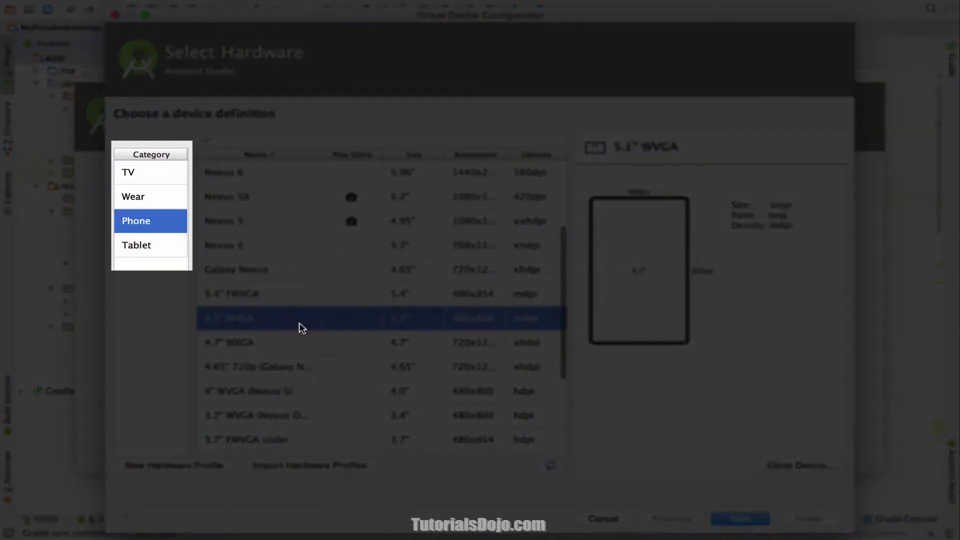
click(328, 389)
scroll(328, 390, down, 6)
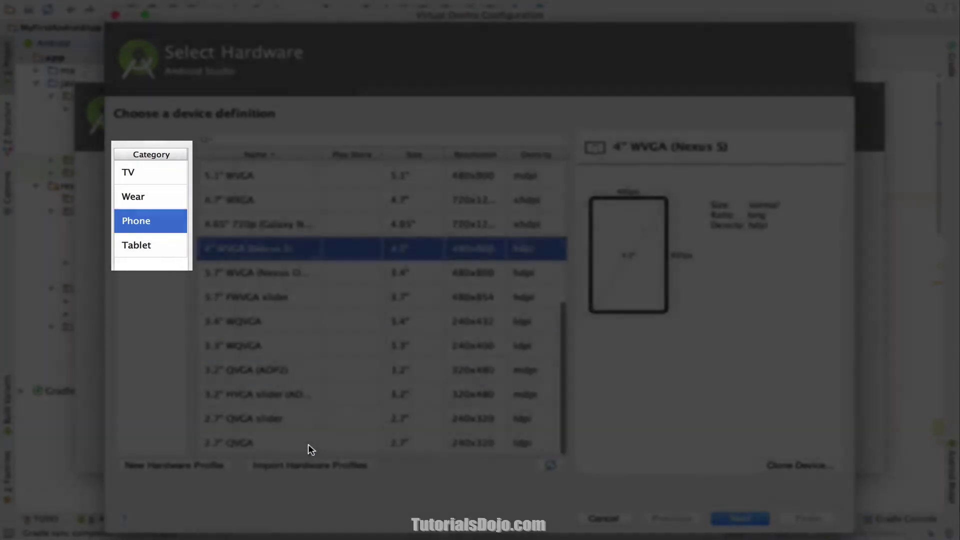
click(308, 442)
scroll(414, 326, up, 10)
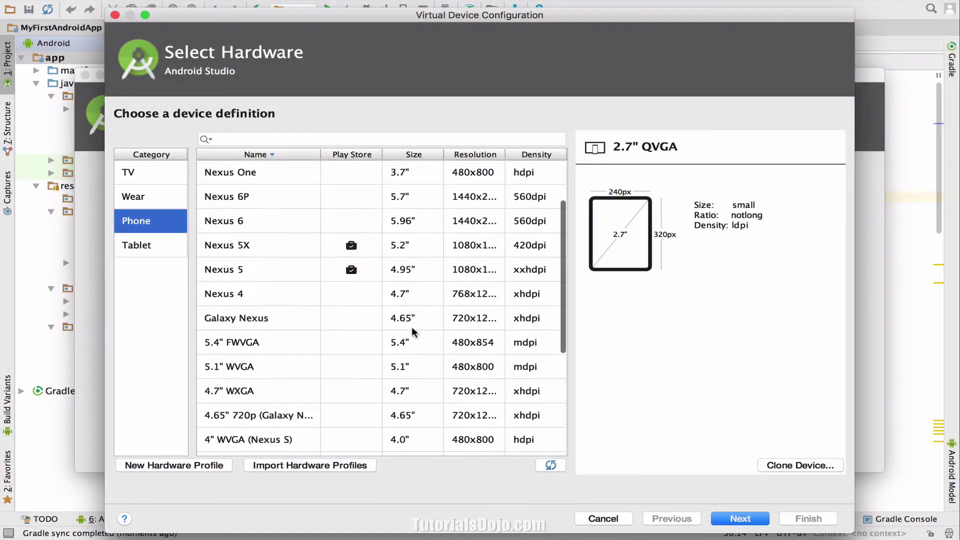
click(265, 172)
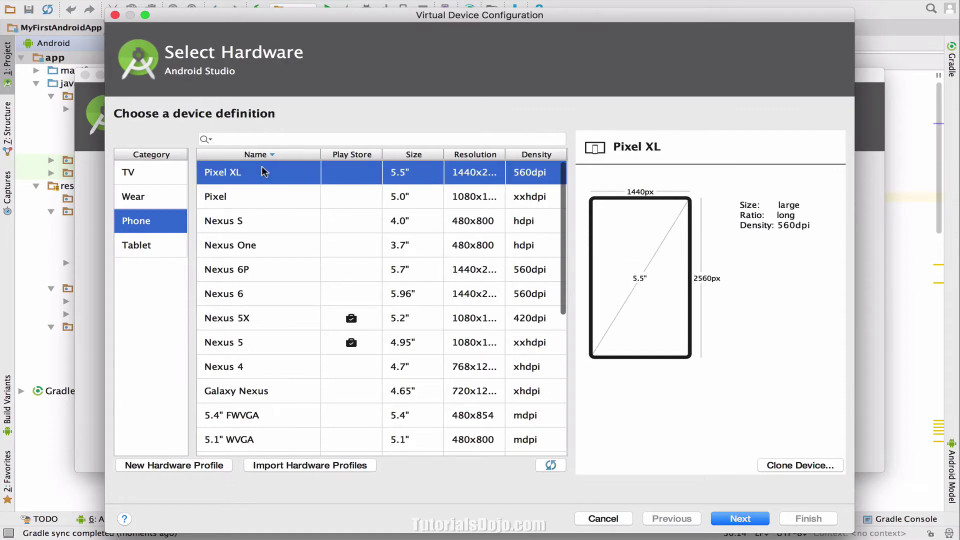
click(310, 197)
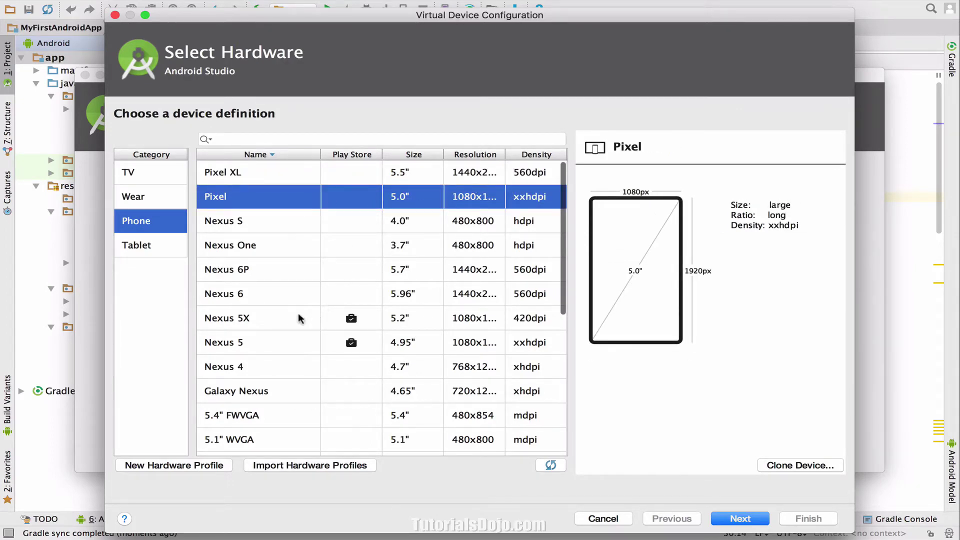
- Choose the Nexus 5X phone as the hardware profile and continue to the system image selection
click(261, 324)
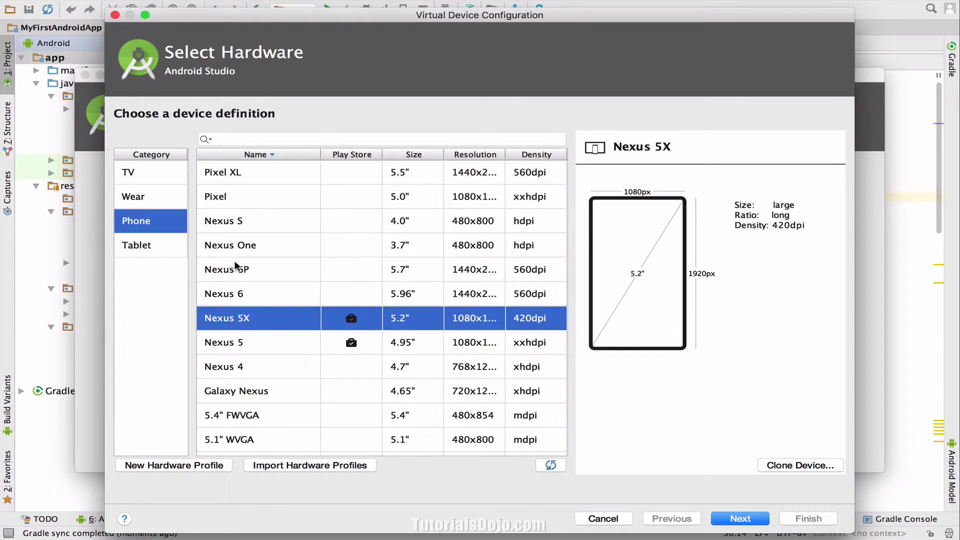
click(740, 520)
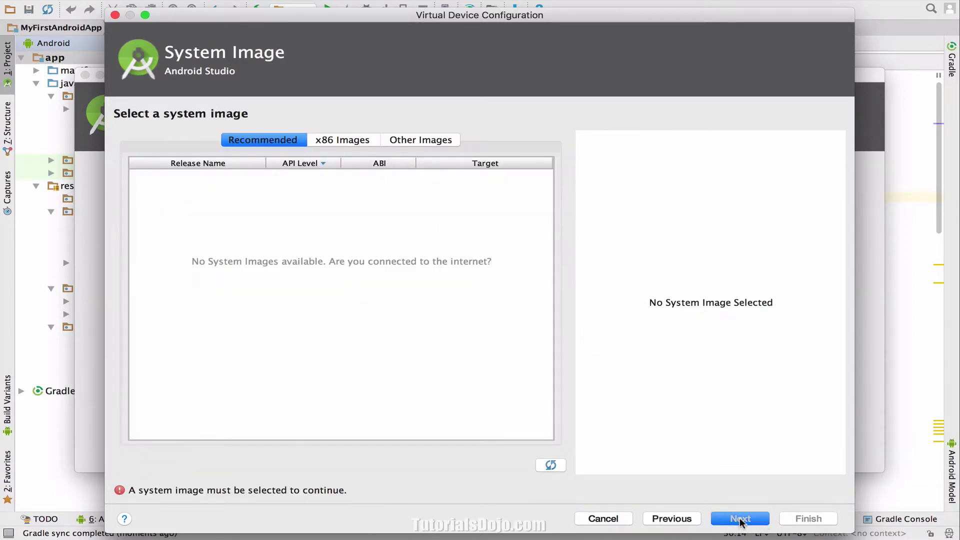
- Download and install the Nougat API 24 x86 system image (Android 7.0), accepting its SDK license agreement
click(335, 142)
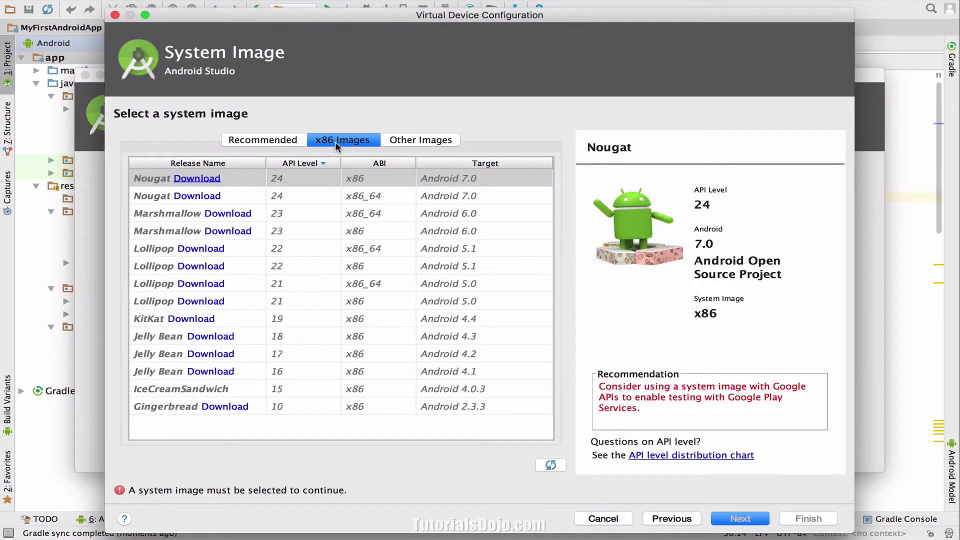
click(410, 137)
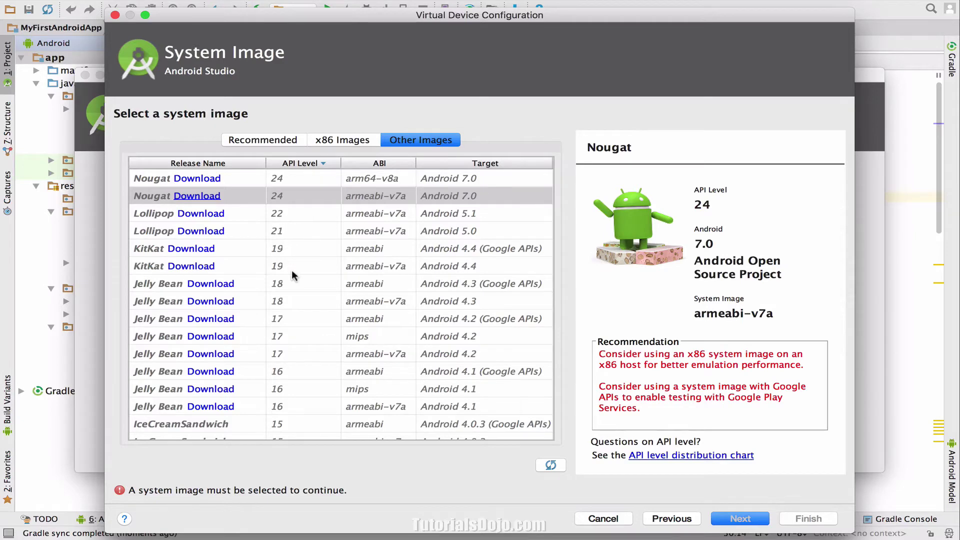
scroll(292, 269, down, 10)
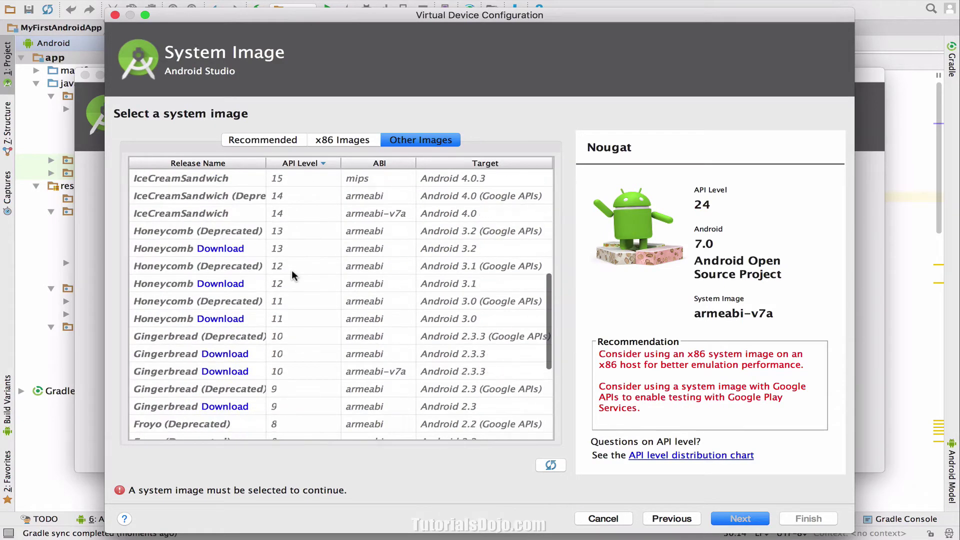
scroll(292, 269, down, 5)
scroll(292, 269, up, 10)
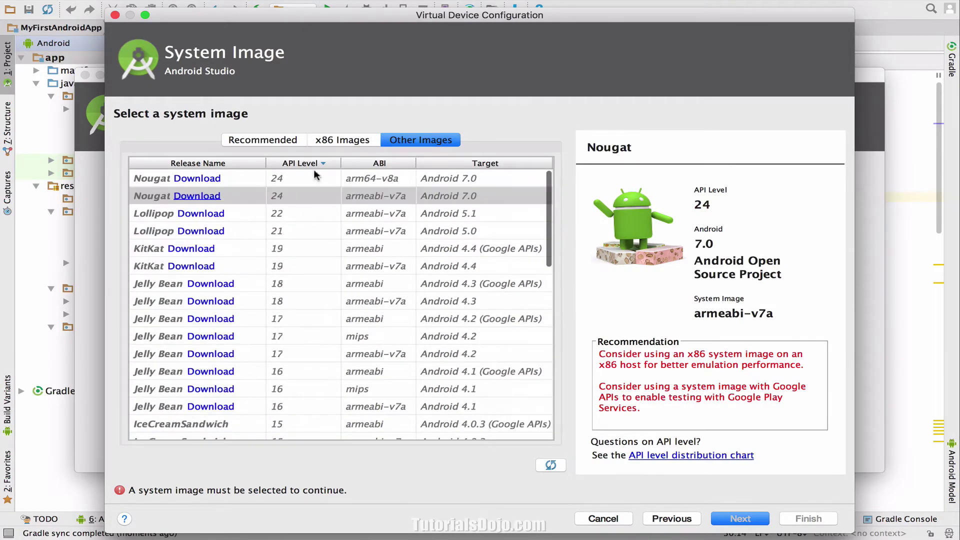
click(334, 141)
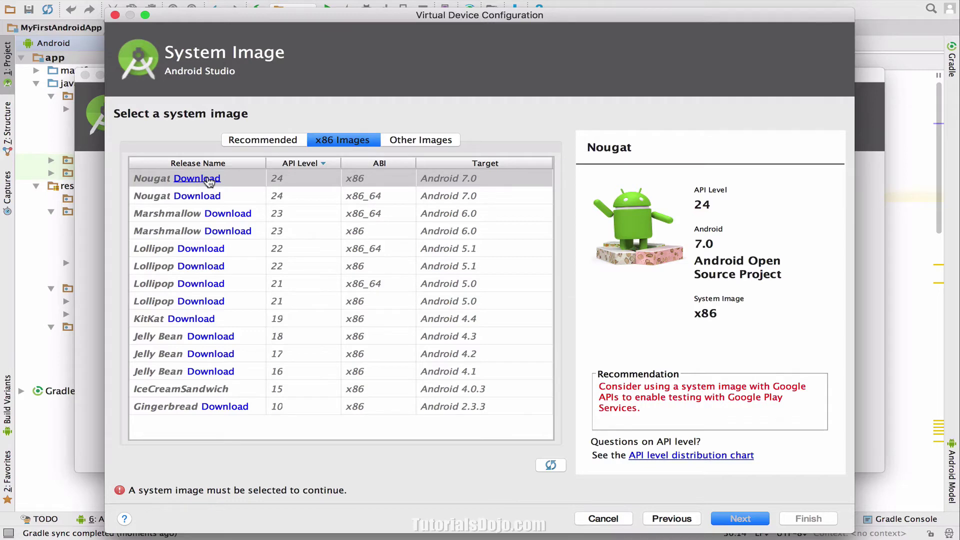
click(209, 180)
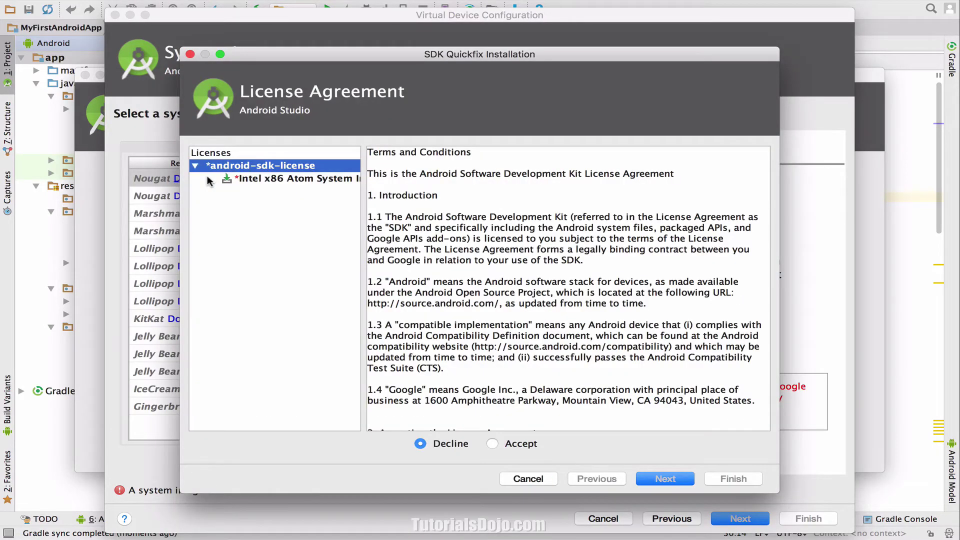
click(272, 178)
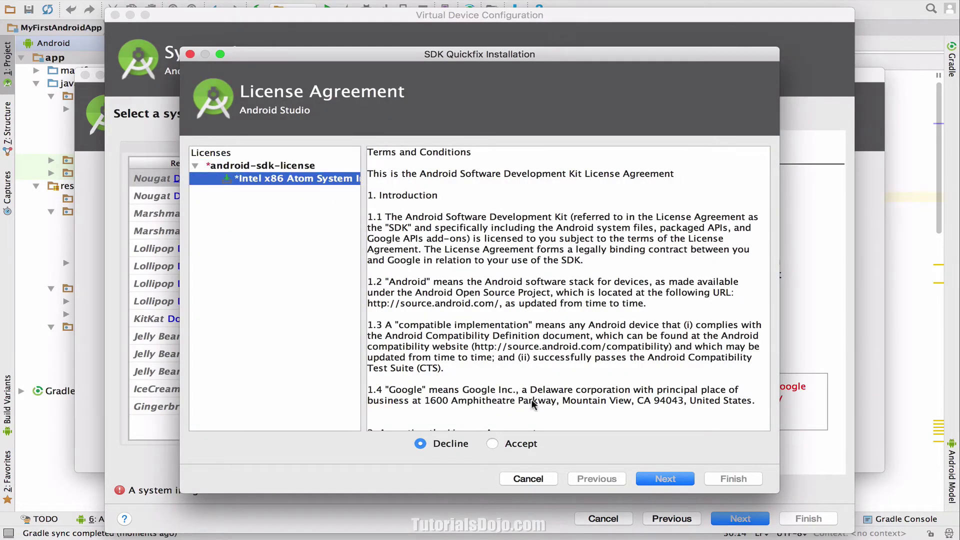
click(493, 443)
click(654, 479)
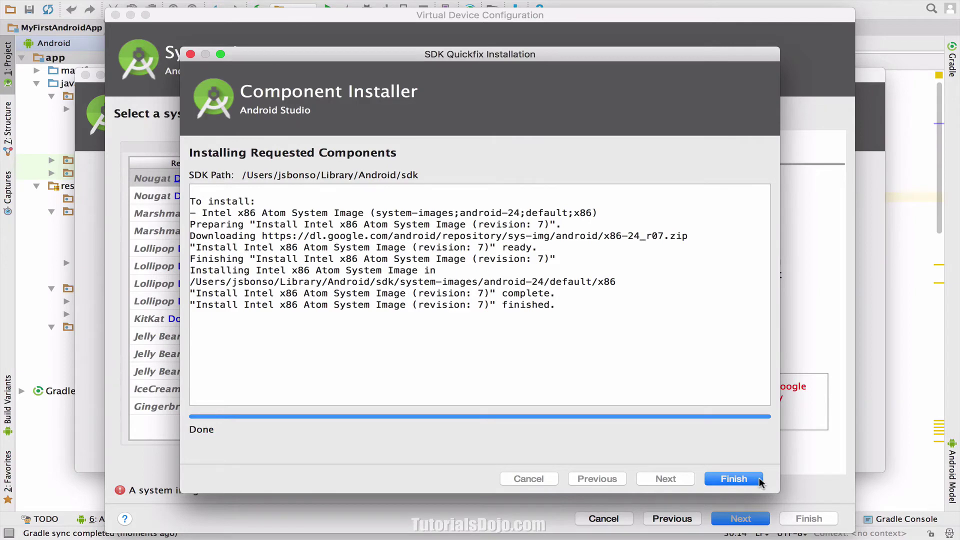
click(734, 479)
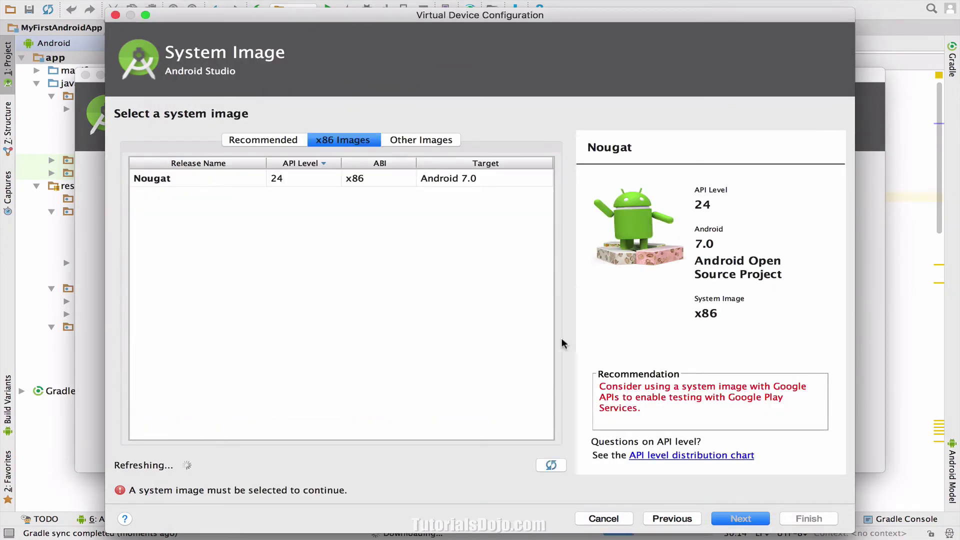
- Select the installed Nougat API 24 x86 image for the device and continue to the configuration check
click(408, 179)
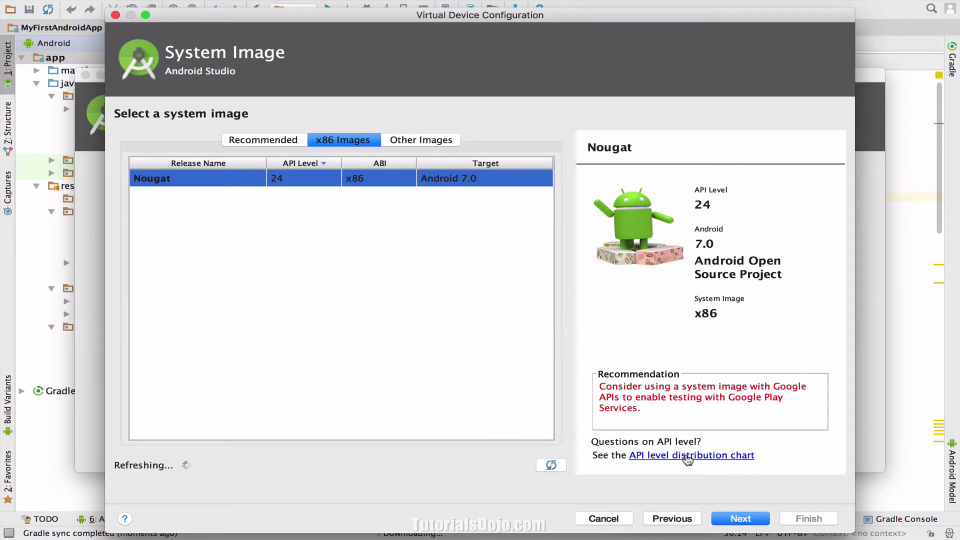
click(738, 519)
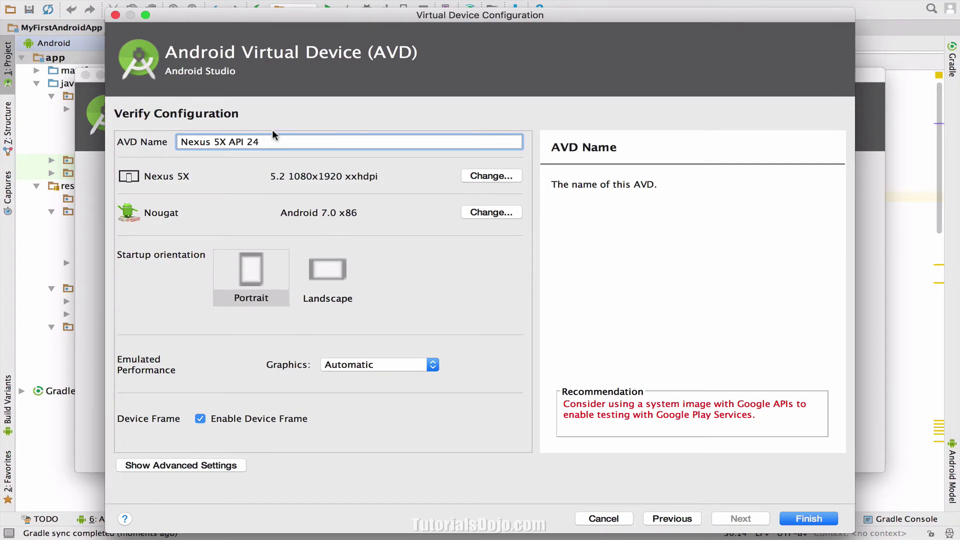
- Try out the startup orientation, graphics and device frame options, keeping Portrait, Automatic and the enabled frame
click(328, 275)
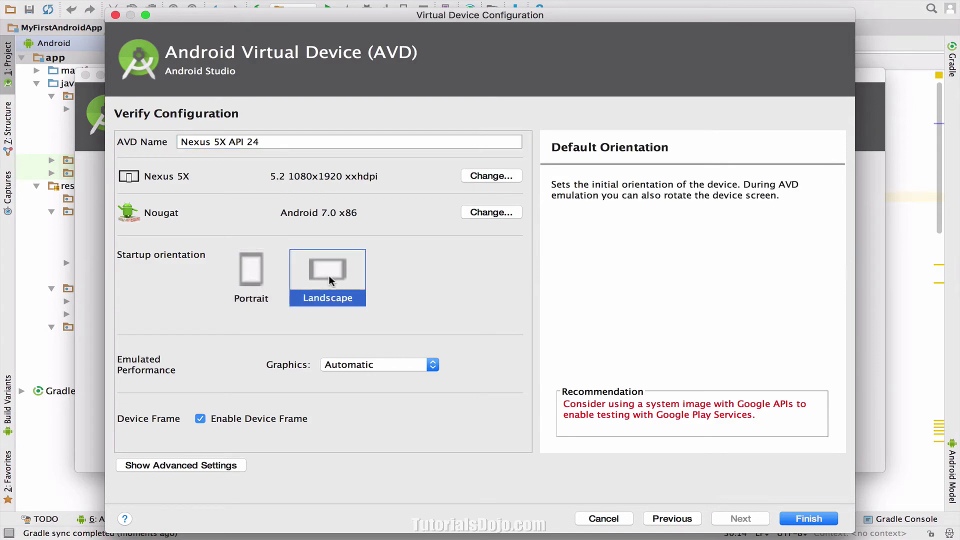
click(262, 272)
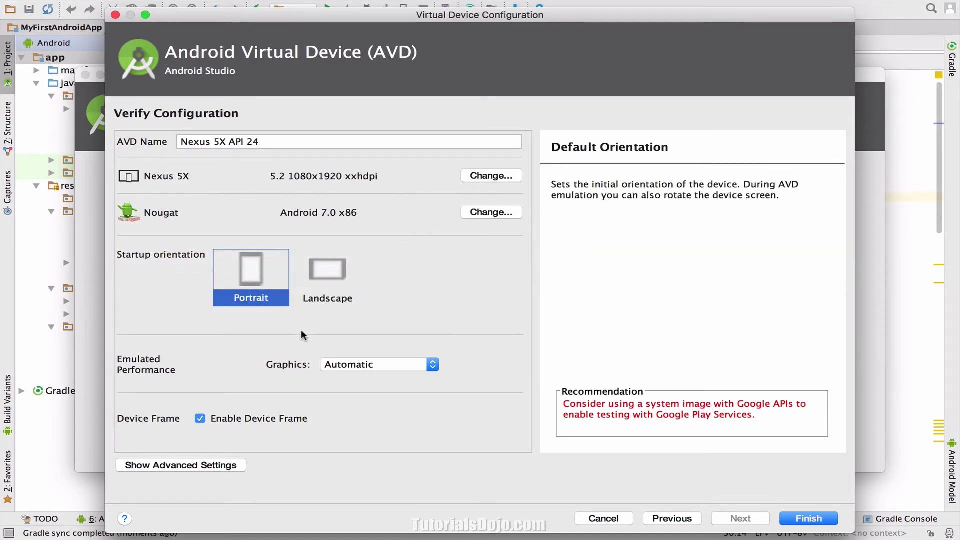
click(341, 363)
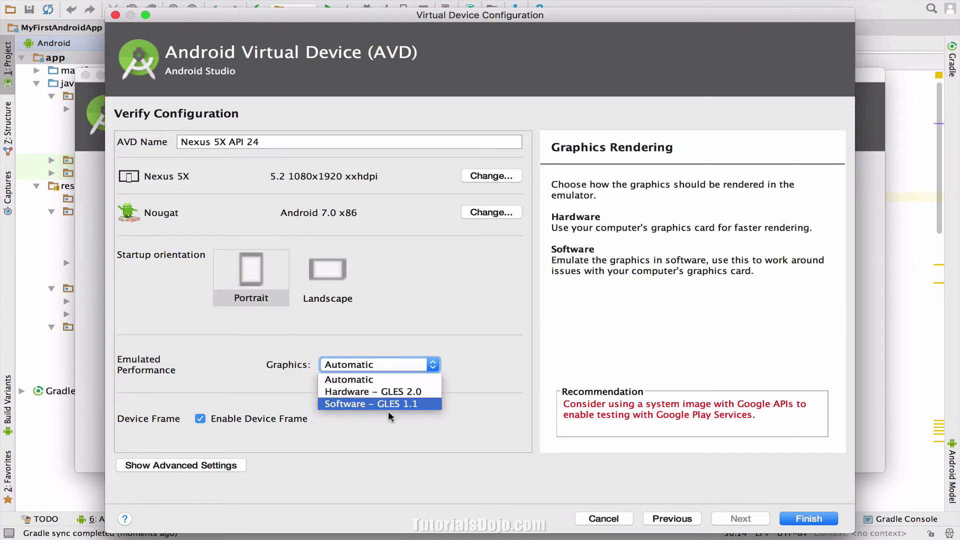
click(426, 432)
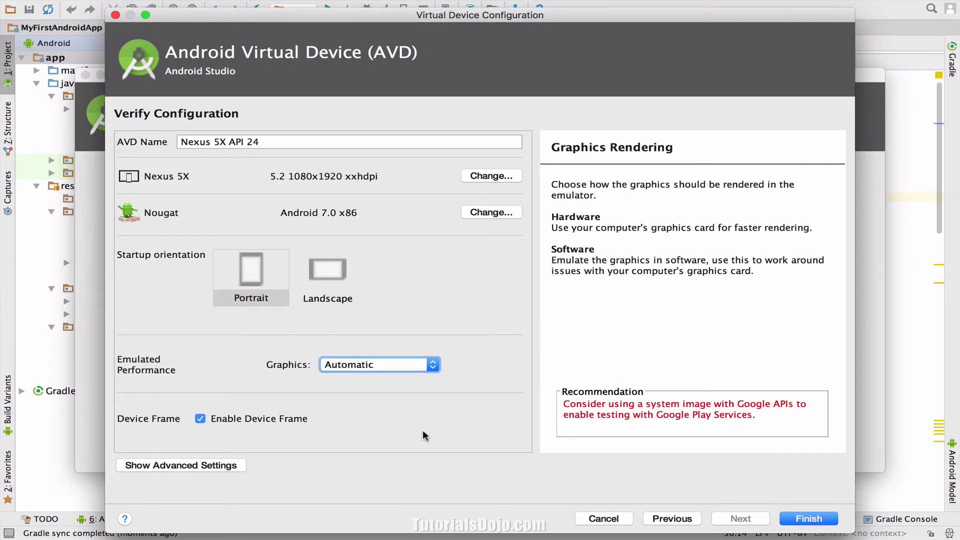
click(201, 418)
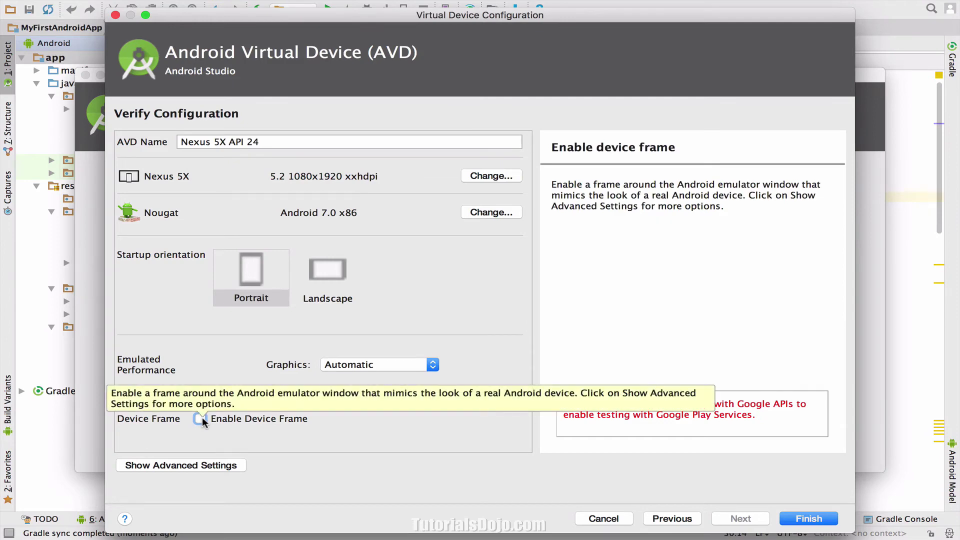
click(201, 418)
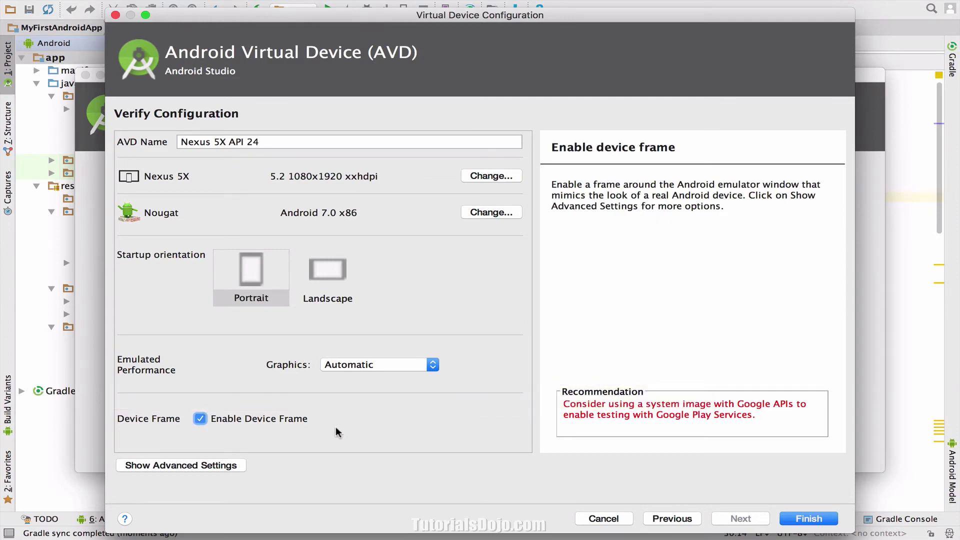
- Review the advanced settings for camera, network, performance, memory and storage, device frame and keyboard, and hide them again
click(220, 464)
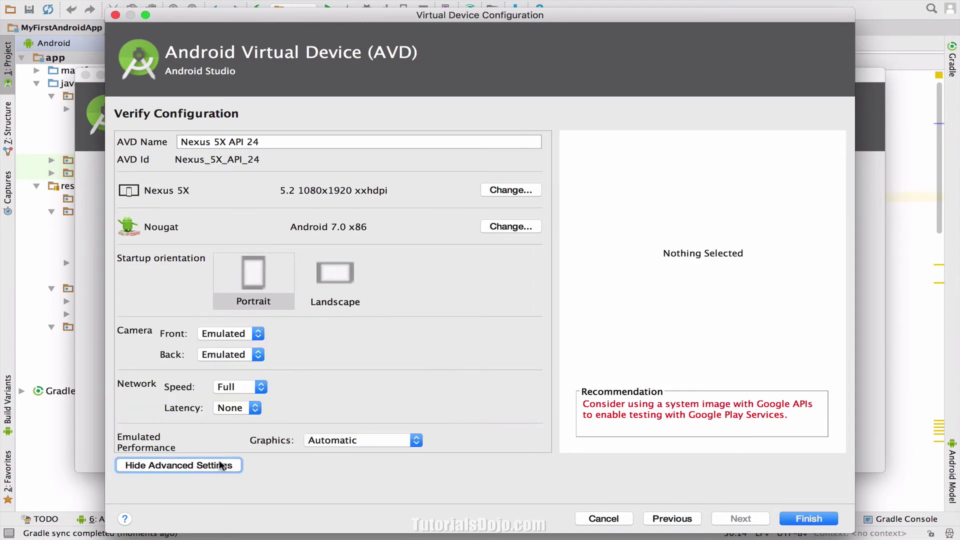
scroll(397, 379, down, 5)
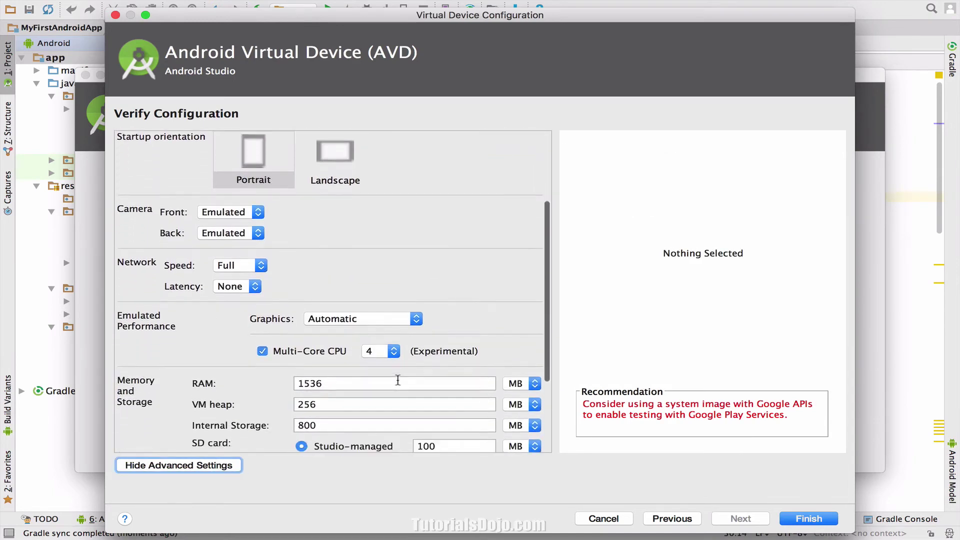
scroll(398, 380, down, 4)
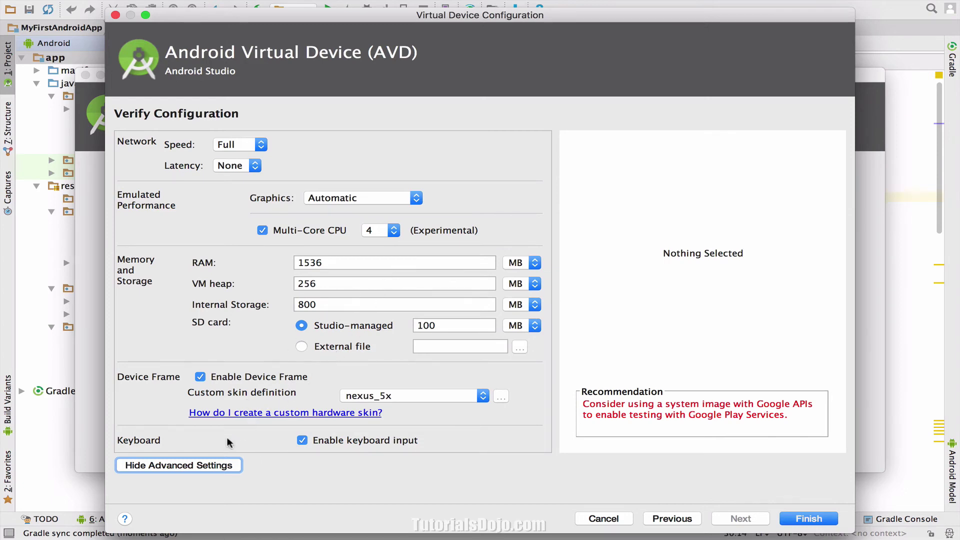
click(202, 463)
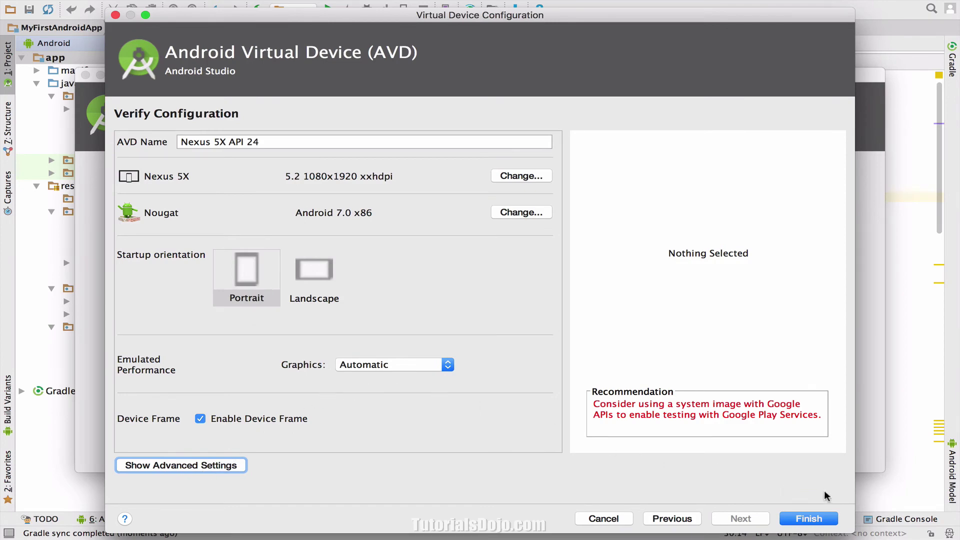
- Finish creating the Nexus 5X API 24 virtual device and close the Android Virtual Device Manager
click(828, 517)
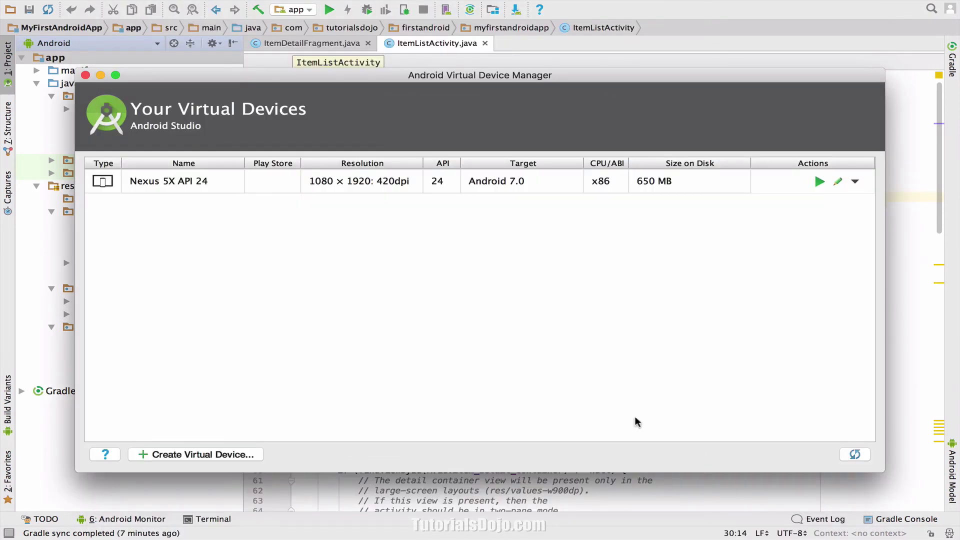
click(285, 186)
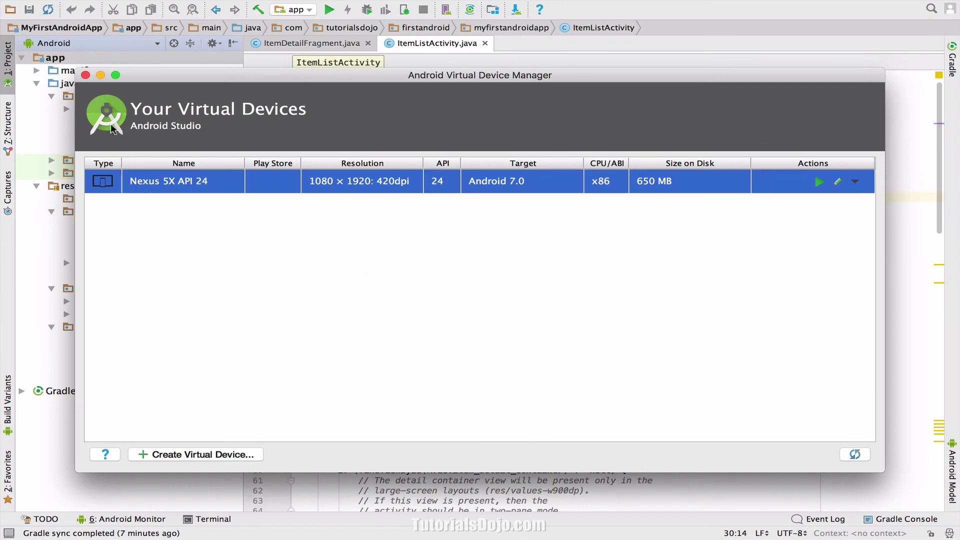
click(86, 75)
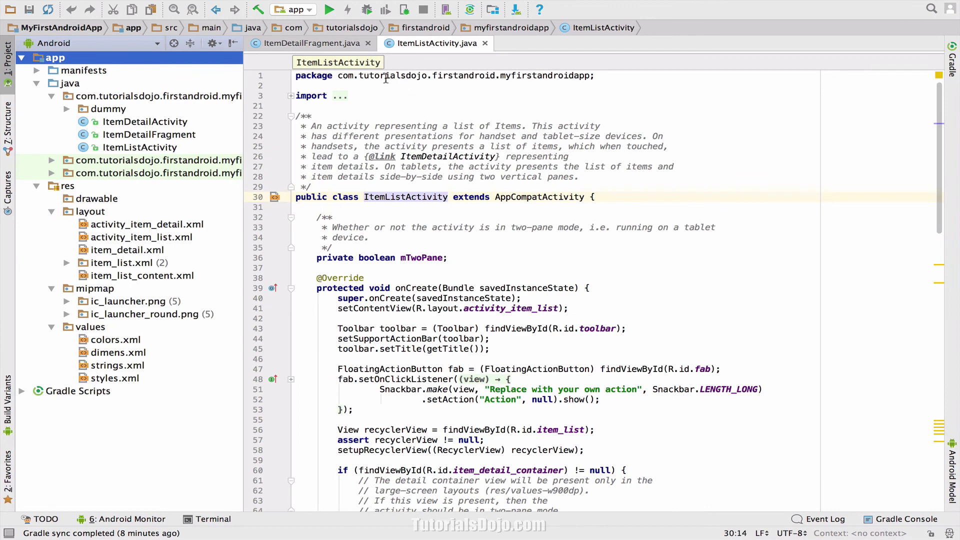
- Run the app on the Nexus 5X API 24 virtual device and move the emulator window to the middle of the desktop
click(329, 11)
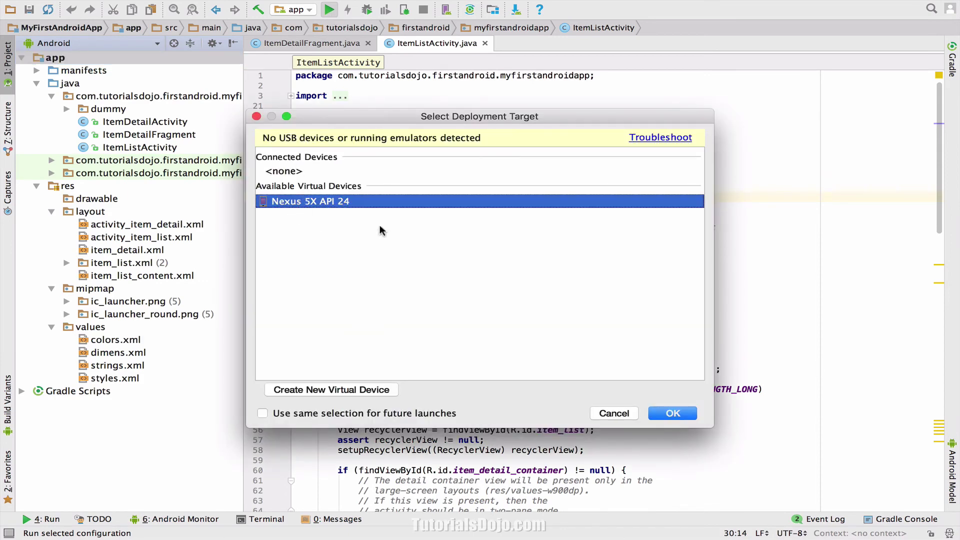
click(672, 413)
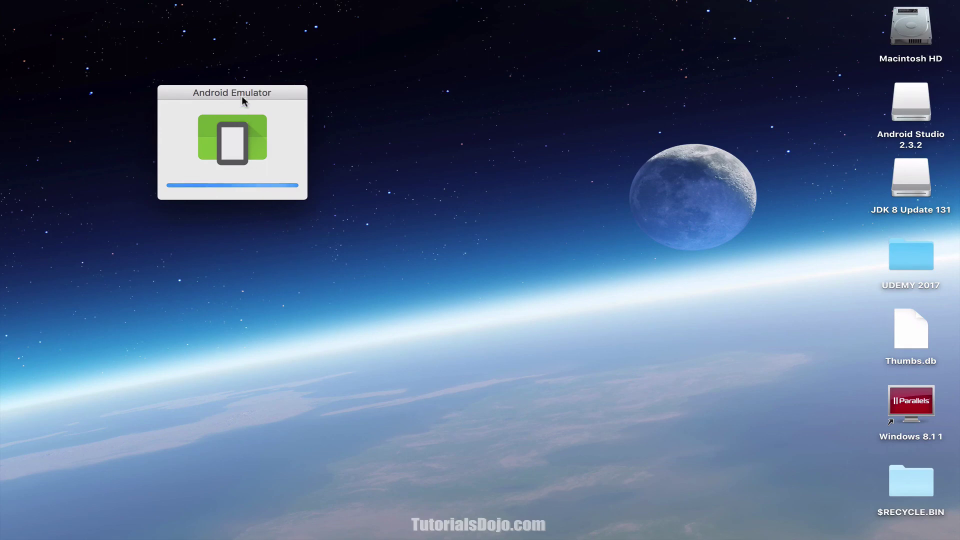
drag(241, 93, 492, 185)
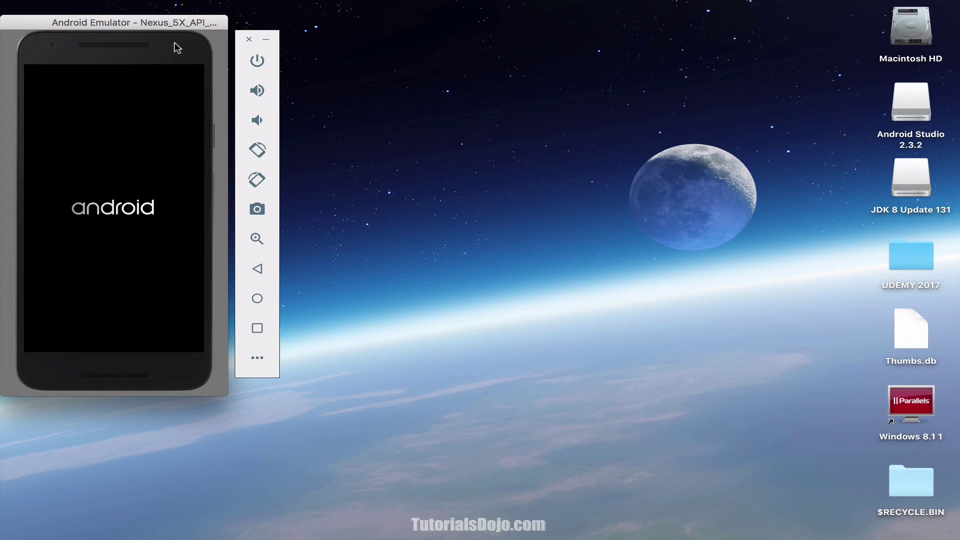
drag(175, 25, 540, 76)
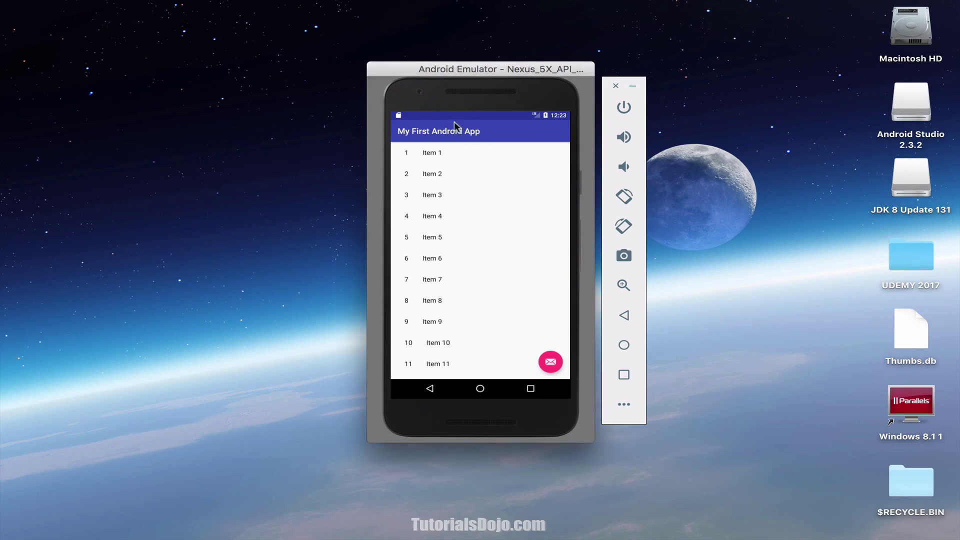
- Test the running app by browsing down its item list, trying the floating mail button and returning to Item 1
drag(465, 334, 469, 171)
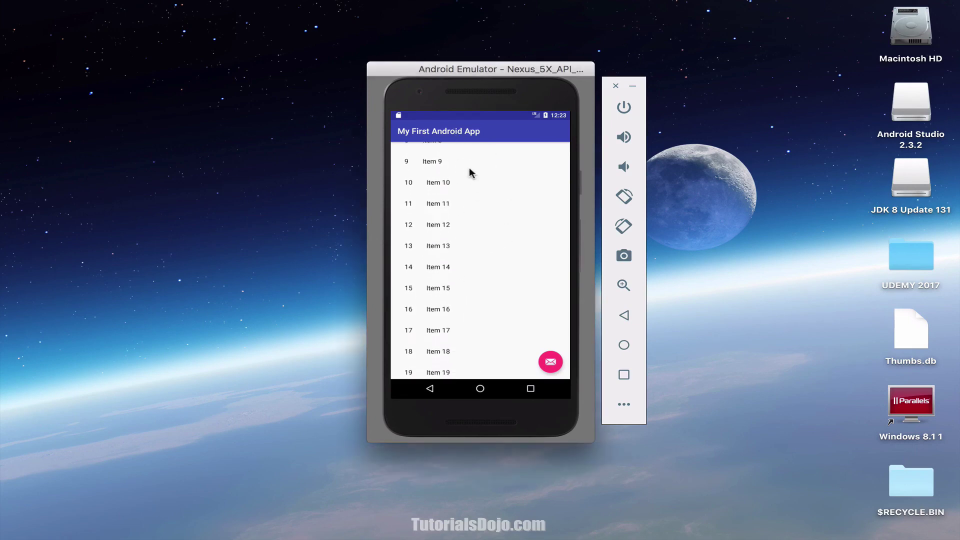
drag(475, 341, 470, 213)
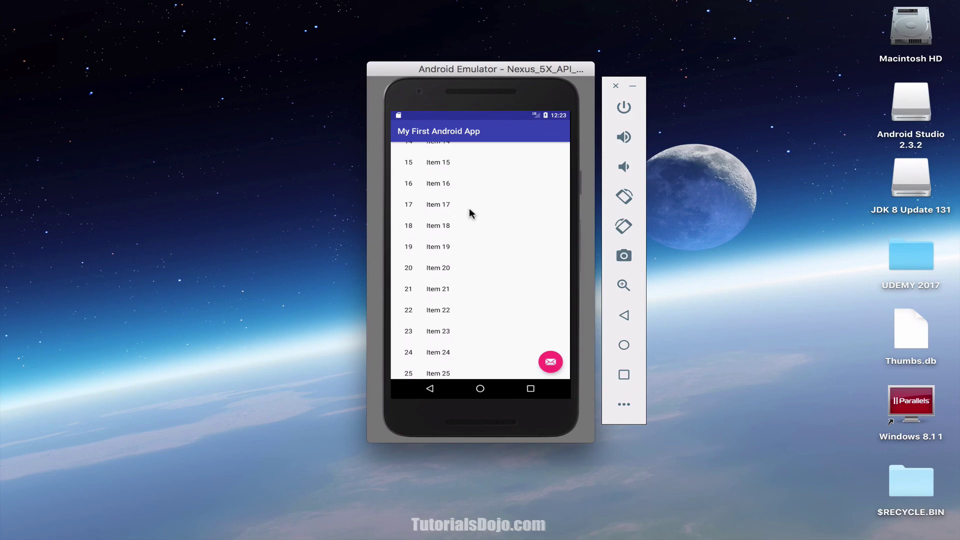
click(550, 361)
click(550, 344)
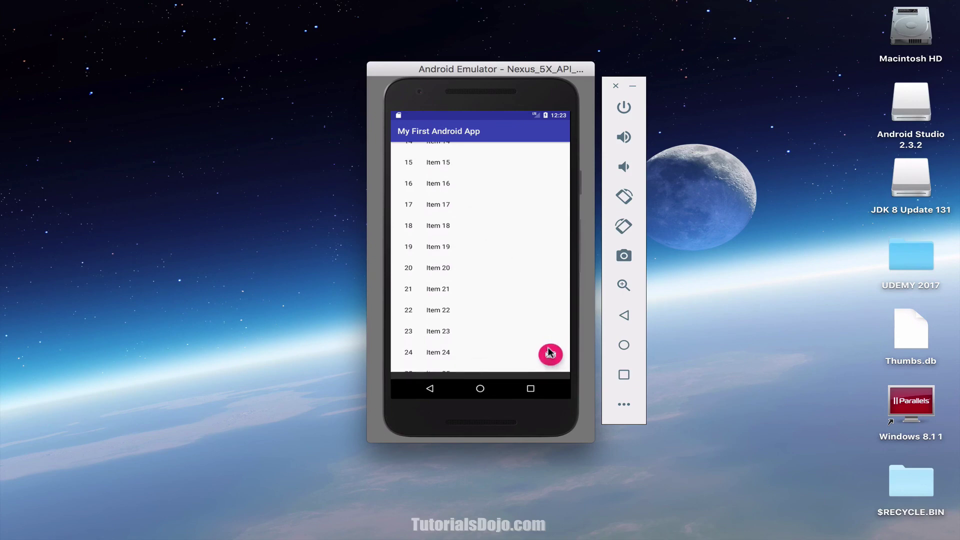
drag(510, 259, 497, 407)
drag(492, 294, 488, 424)
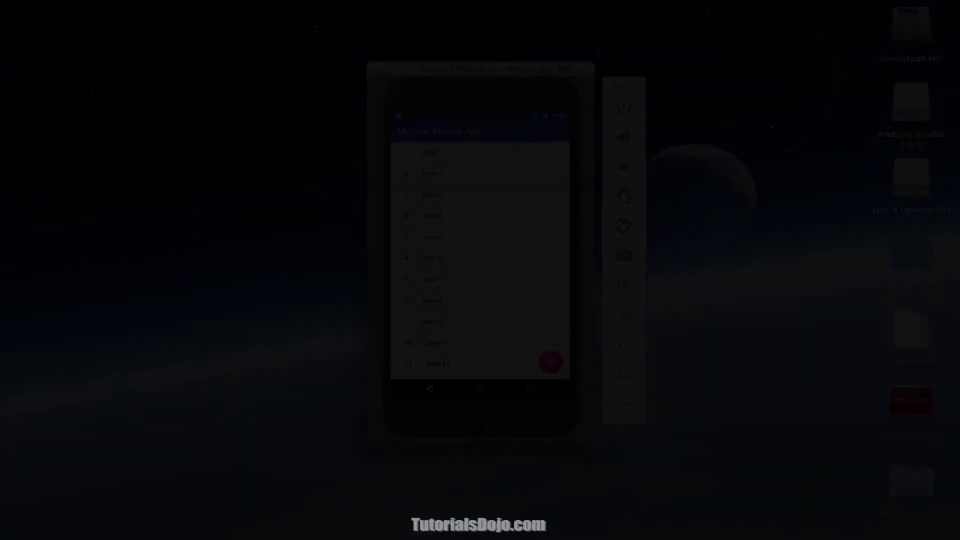